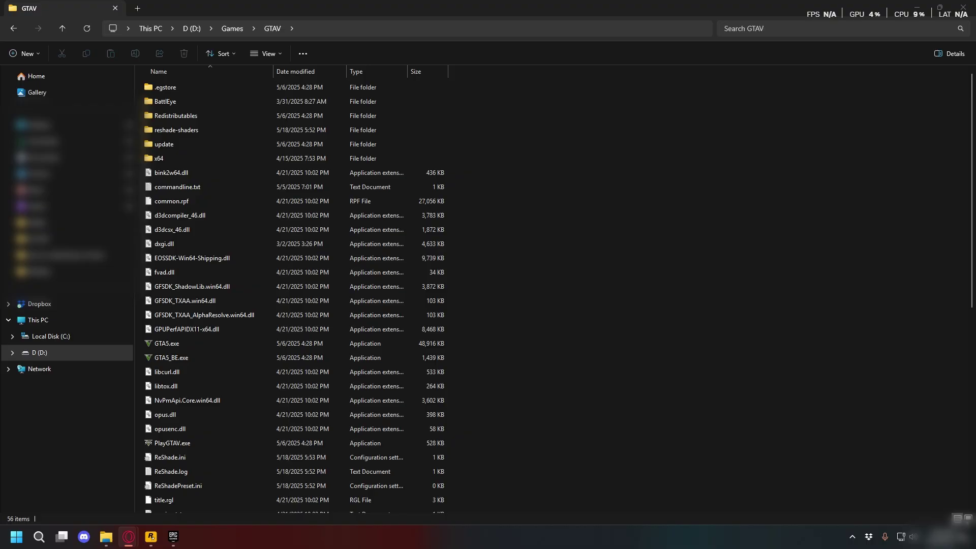
Step: Open ReShade.ini from the GTAV game folder in Notepad using its Edit in Notepad option
{"action": "left_click", "coordinate": [465, 122]}
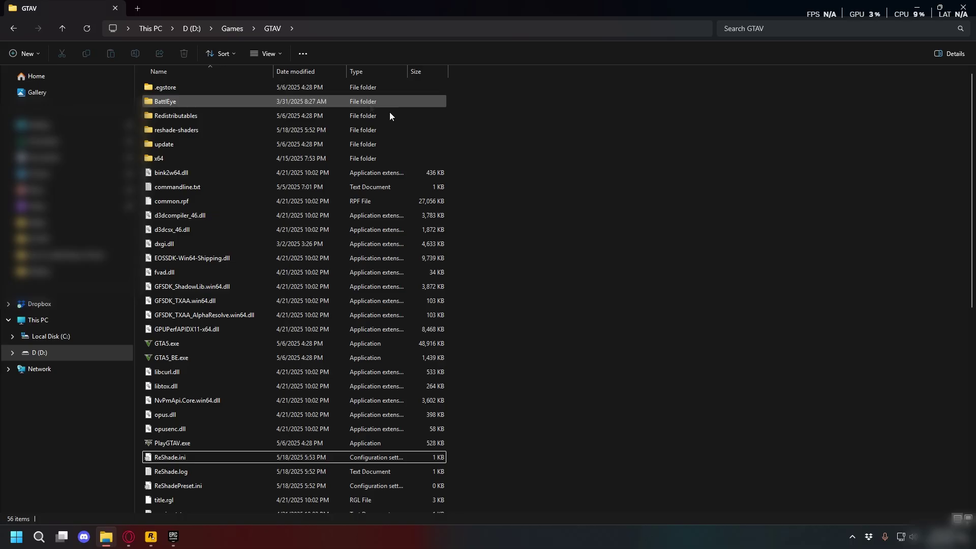
{"action": "left_click", "coordinate": [209, 458]}
{"action": "scroll", "coordinate": [219, 418], "scroll_direction": "down", "scroll_amount": 1}
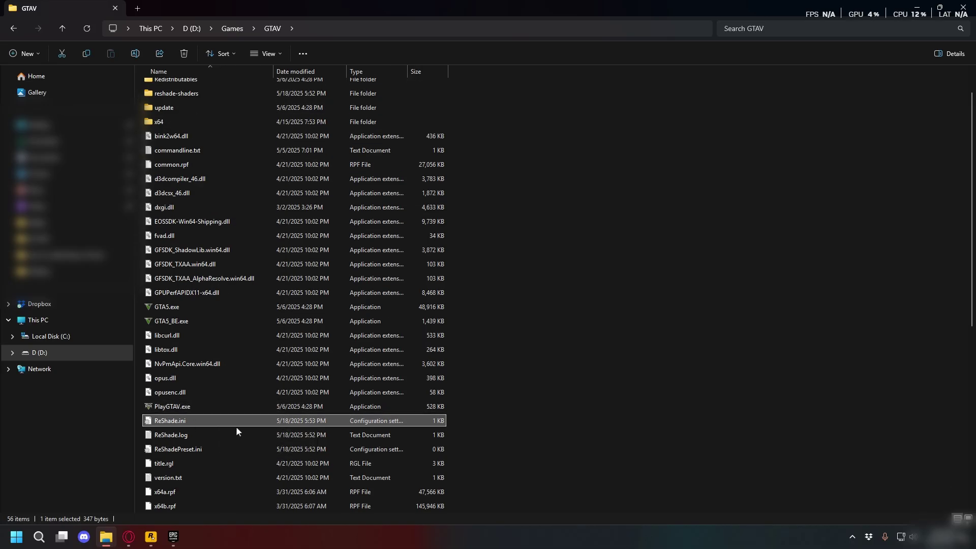
{"action": "right_click", "coordinate": [201, 421]}
{"action": "right_click", "coordinate": [163, 425]}
{"action": "left_click", "coordinate": [162, 424]}
{"action": "right_click", "coordinate": [157, 422]}
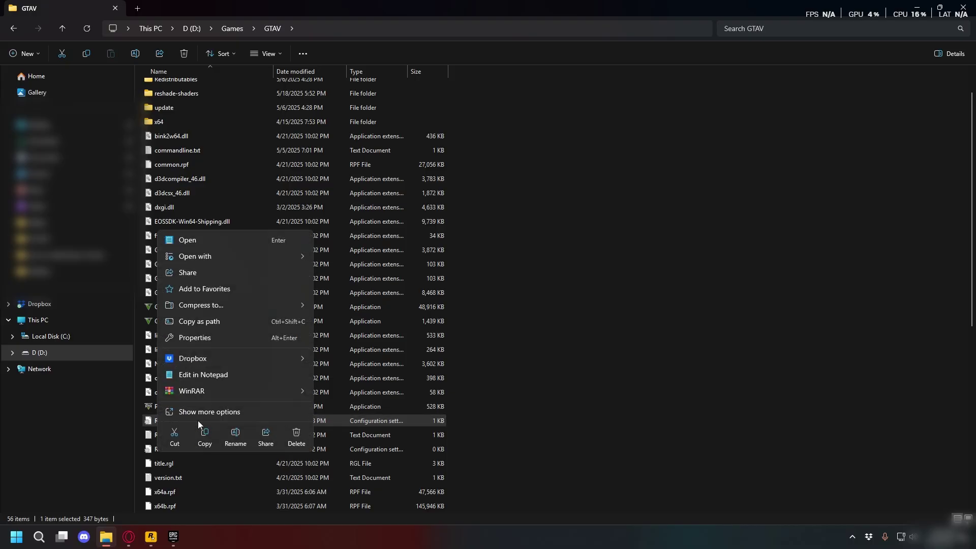
{"action": "left_click", "coordinate": [202, 374]}
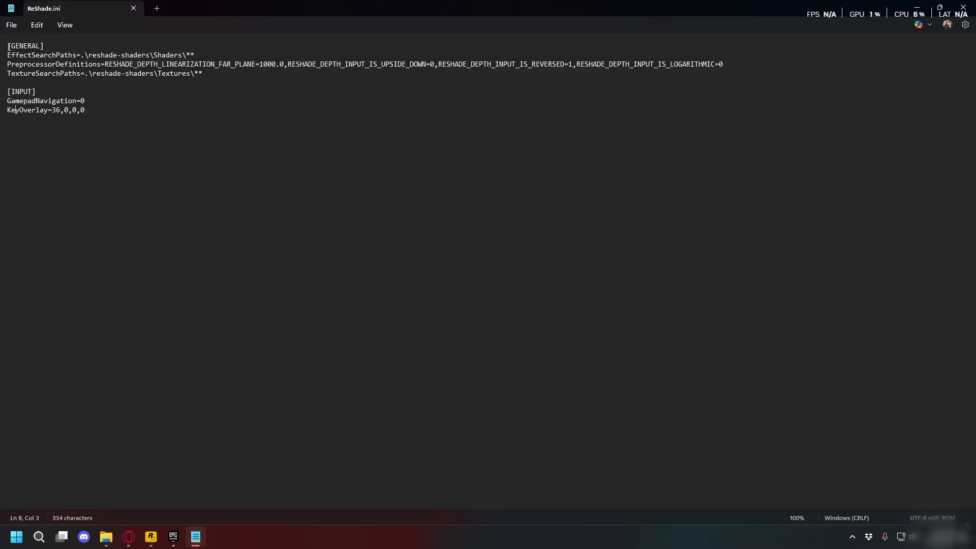
Step: Select the KeyOverlay line and put the cursor at its 36 value
{"action": "triple_click", "coordinate": [3, 92]}
{"action": "triple_click", "coordinate": [3, 112]}
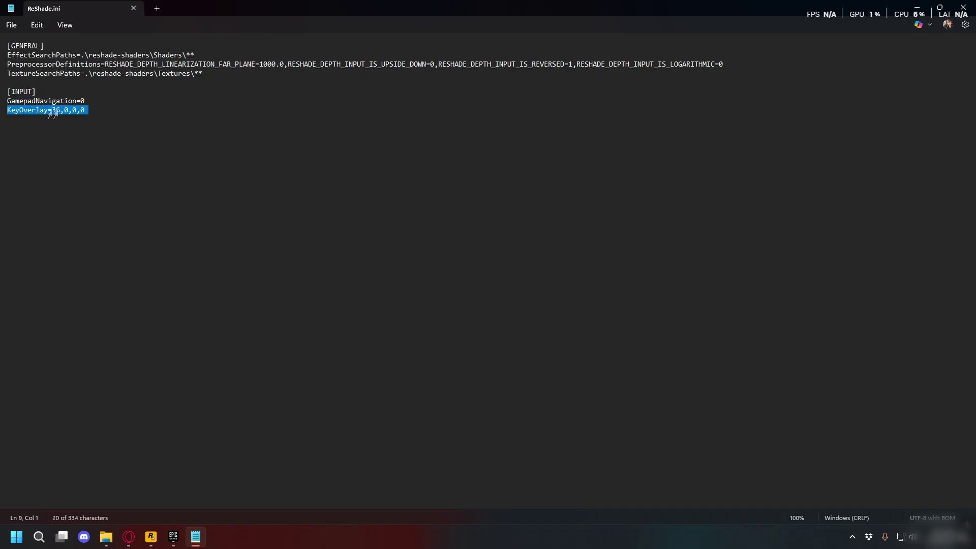
{"action": "left_click", "coordinate": [98, 113]}
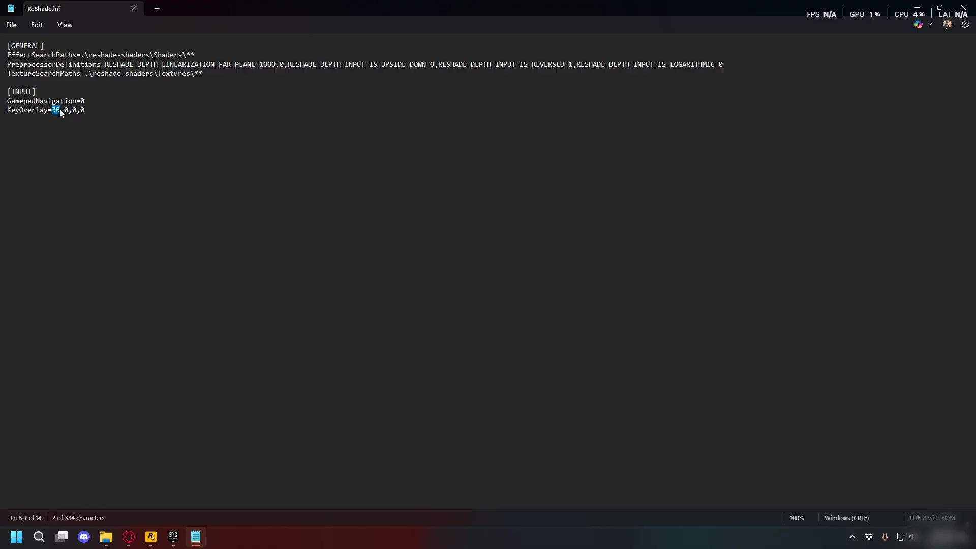
{"action": "left_click", "coordinate": [60, 108]}
Step: Look up the 5 key's code (53) on the keycode website and return to ReShade.ini
{"action": "left_click", "coordinate": [129, 537]}
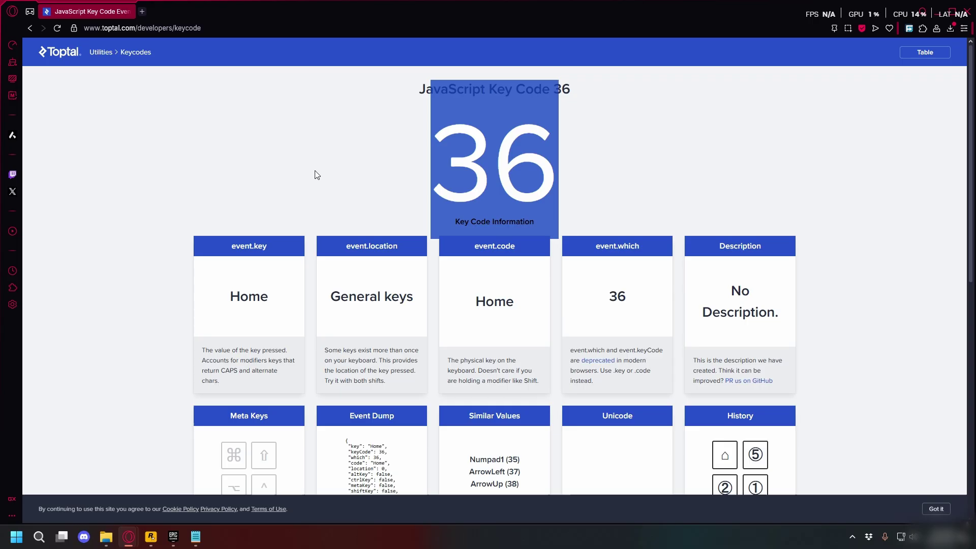
{"action": "key", "text": "5"}
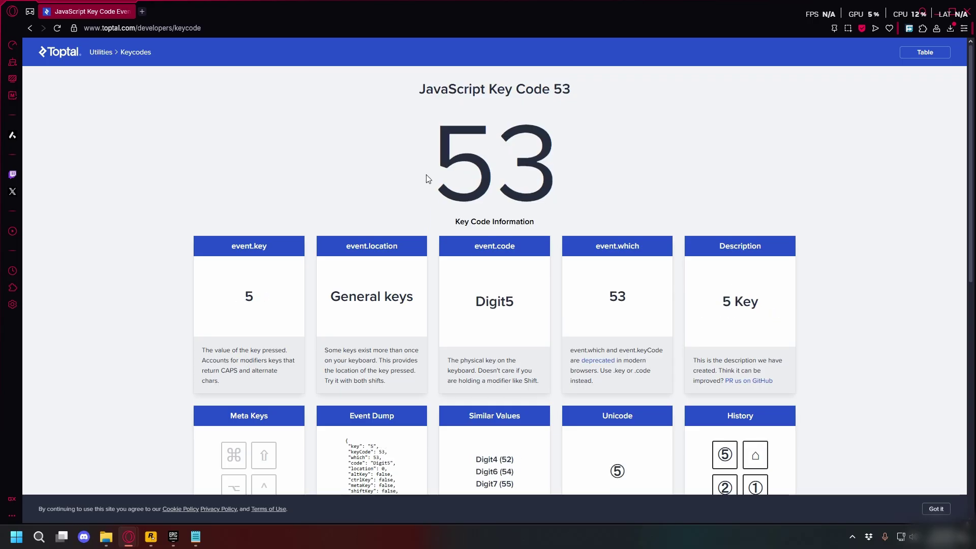
{"action": "key", "text": "5"}
Step: Replace the KeyOverlay value with 53 and save ReShade.ini from the File menu
{"action": "key", "text": "alt+Tab"}
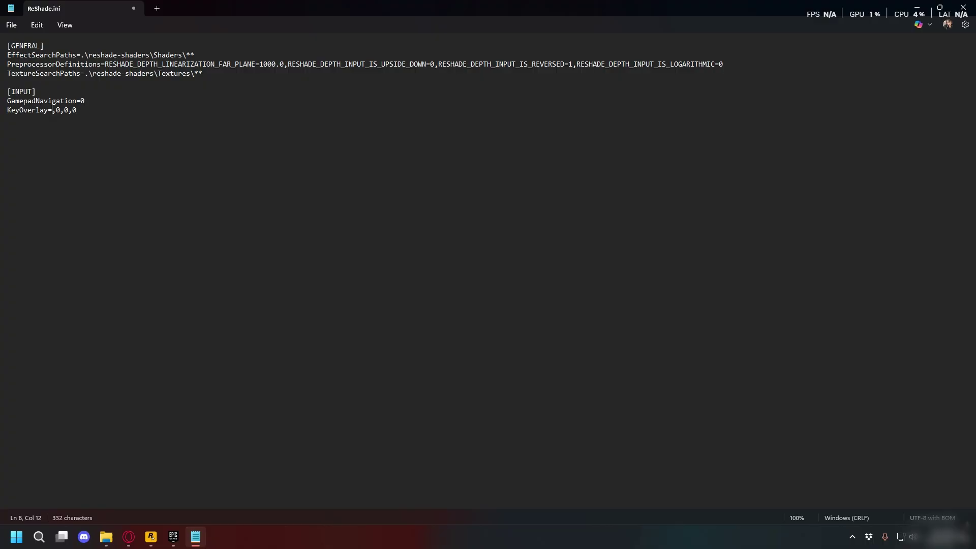
{"action": "key", "text": "BackSpace"}
{"action": "type", "text": "53"}
{"action": "left_click", "coordinate": [11, 26]}
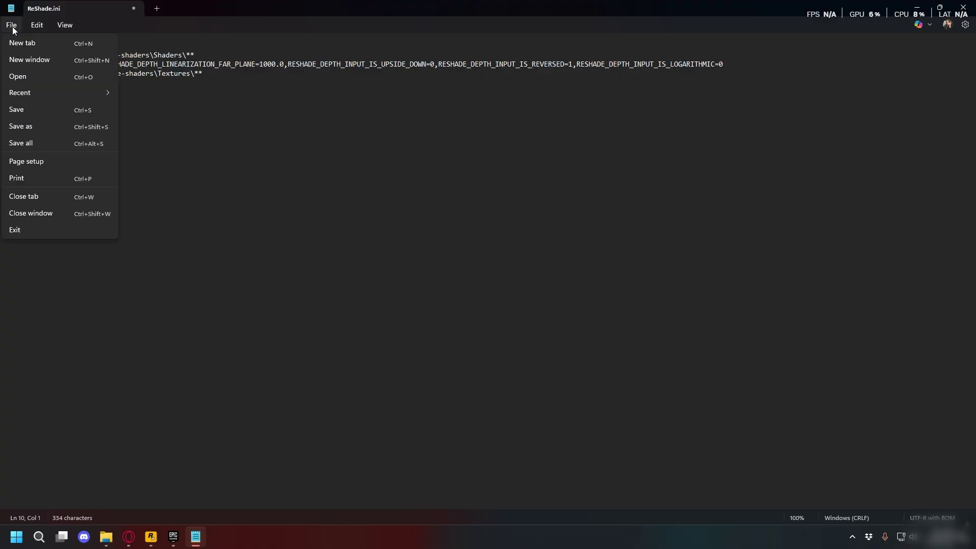
{"action": "left_click", "coordinate": [16, 110]}
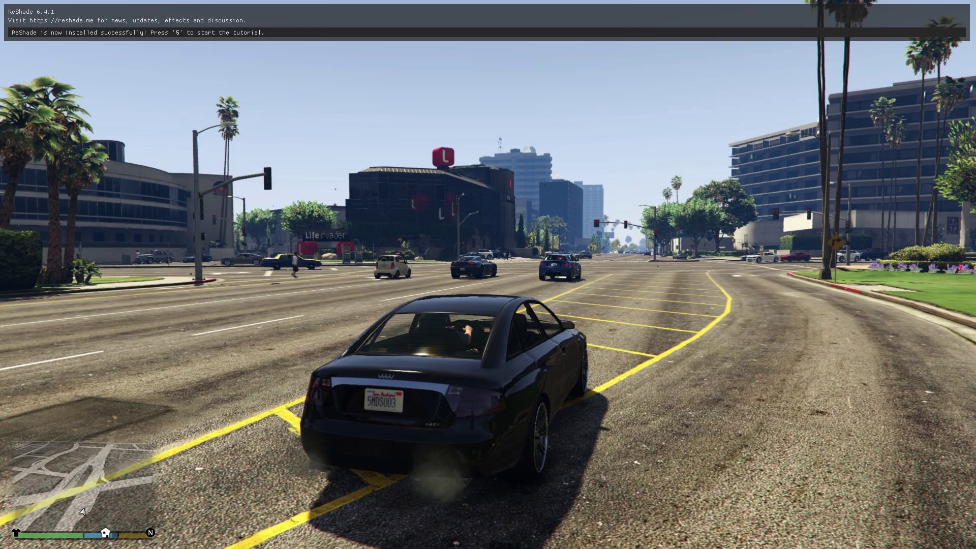
Step: Open ReShade's overlay with 5, skip the tutorial, toggle some effects, and confirm overlay key 5 in Settings
{"action": "key", "text": "5"}
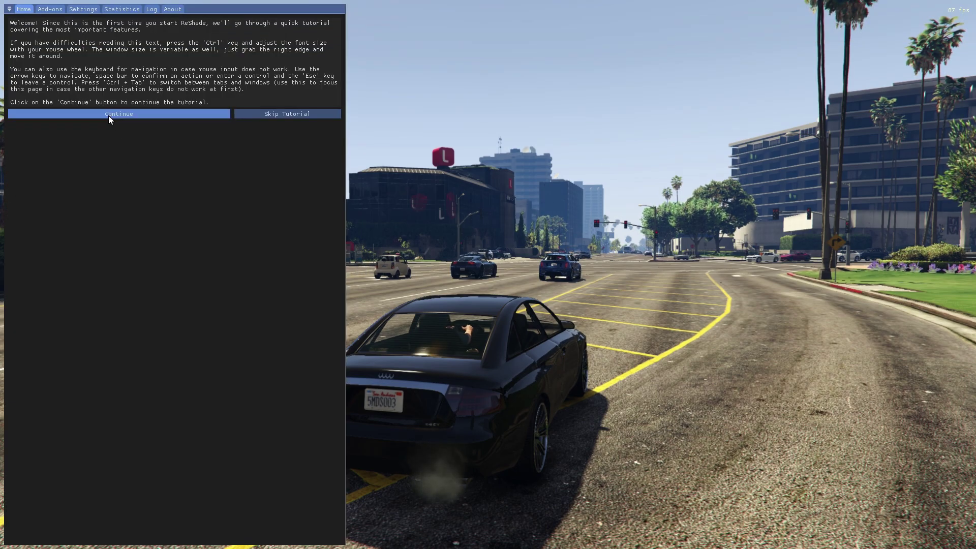
{"action": "left_click", "coordinate": [109, 115]}
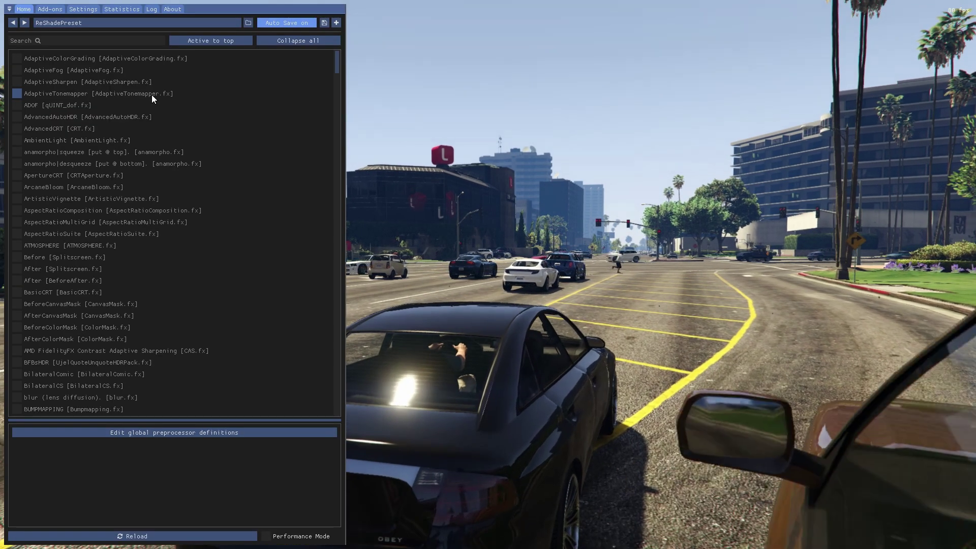
{"action": "left_click", "coordinate": [17, 105]}
{"action": "left_click", "coordinate": [16, 117]}
{"action": "left_click", "coordinate": [17, 128]}
{"action": "left_click", "coordinate": [17, 116]}
{"action": "left_click", "coordinate": [17, 105]}
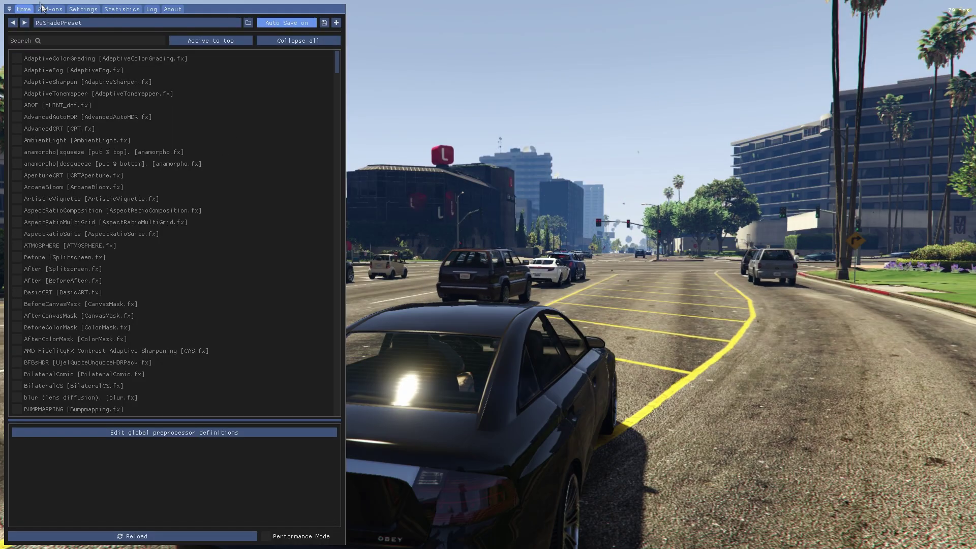
{"action": "left_click", "coordinate": [80, 7]}
{"action": "mouse_move", "coordinate": [114, 60]}
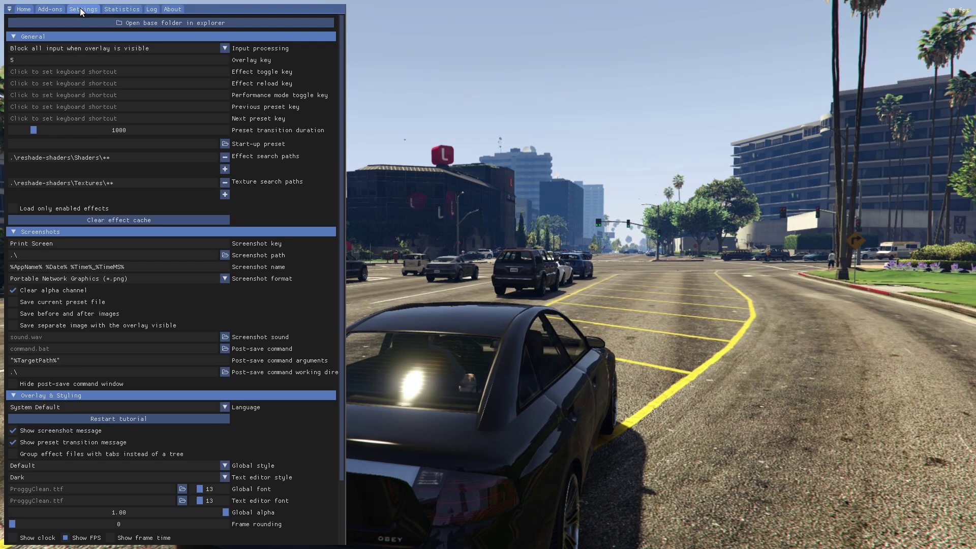
{"action": "left_click", "coordinate": [23, 59]}
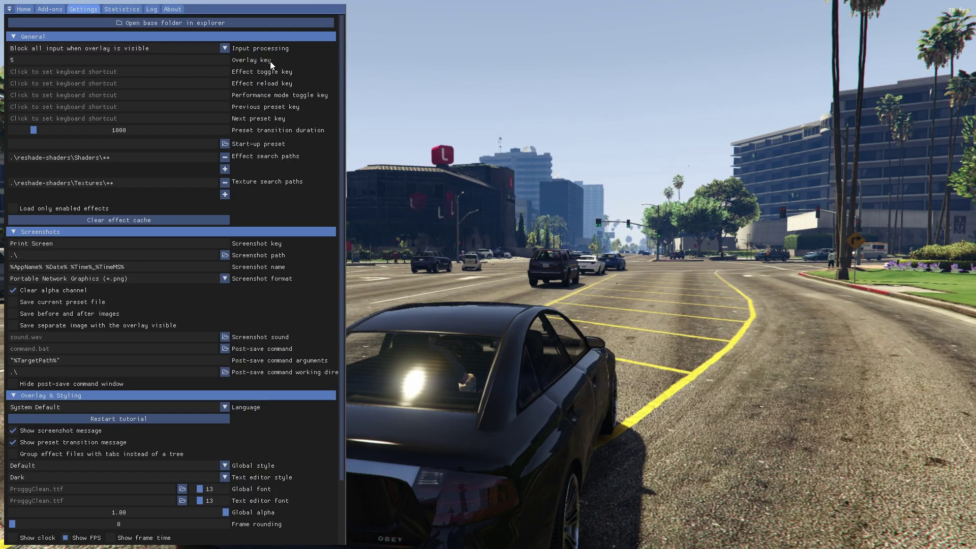